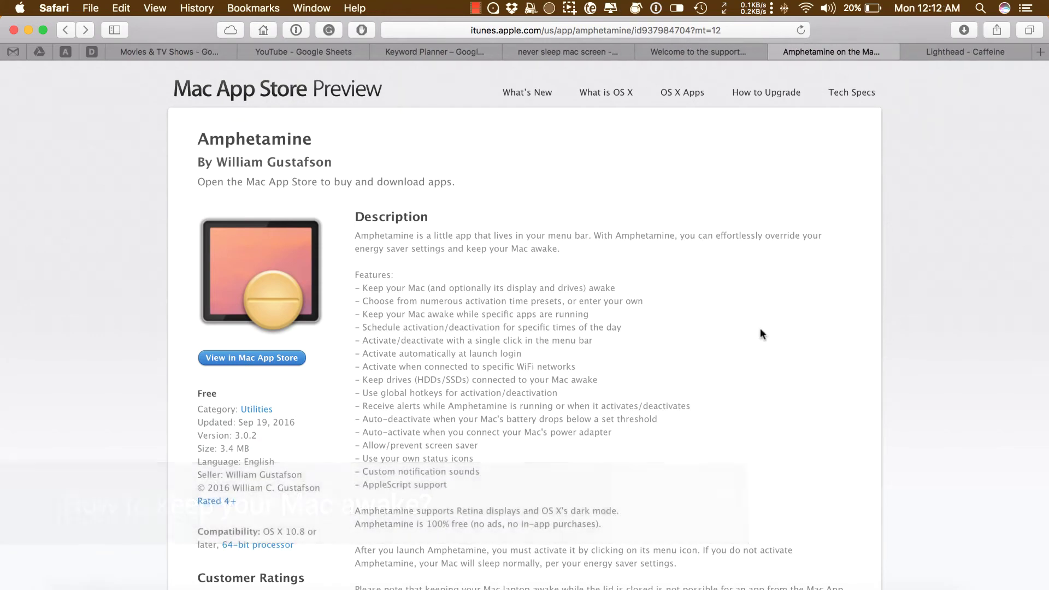
Step: Scroll through the Amphetamine store page in Safari, then show Amphetamine's menu-bar session options
{"action": "scroll", "coordinate": [761, 331], "scroll_direction": "up", "scroll_amount": 2}
{"action": "scroll", "coordinate": [762, 334], "scroll_direction": "down", "scroll_amount": 1}
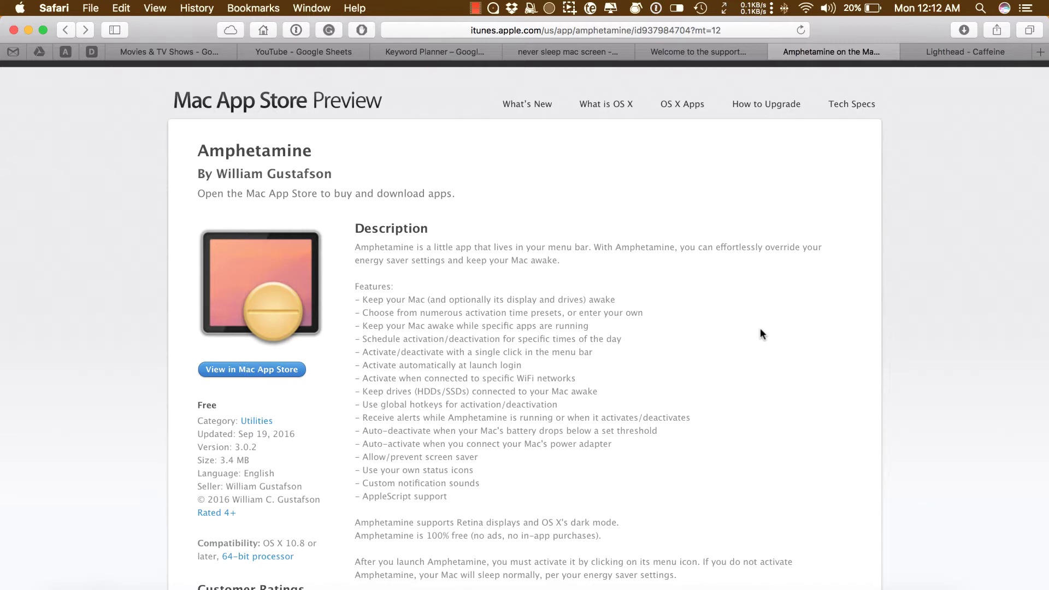
{"action": "scroll", "coordinate": [756, 295], "scroll_direction": "down", "scroll_amount": 5}
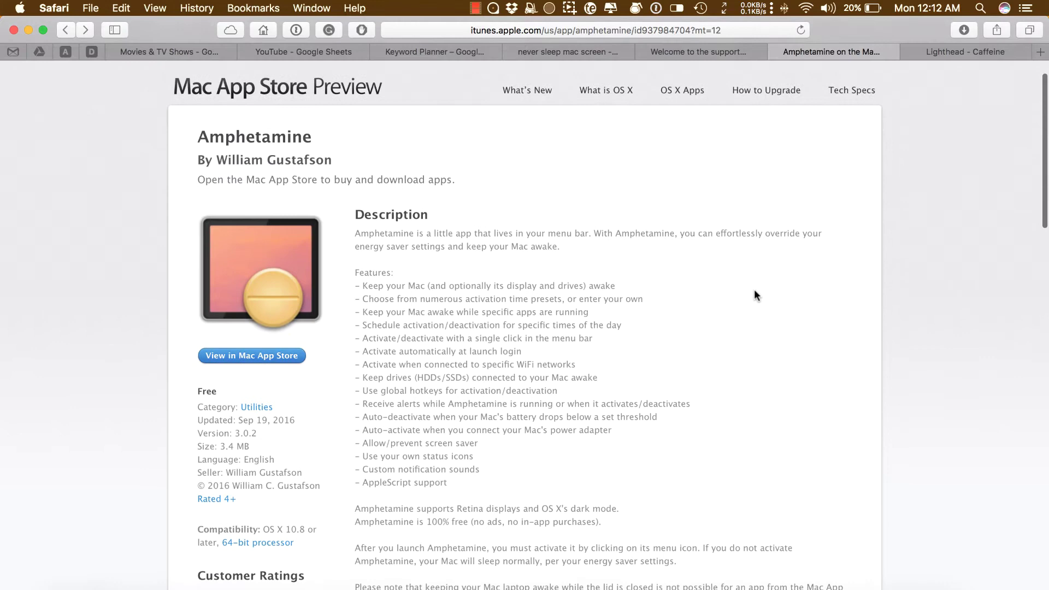
{"action": "scroll", "coordinate": [754, 295], "scroll_direction": "down", "scroll_amount": 12}
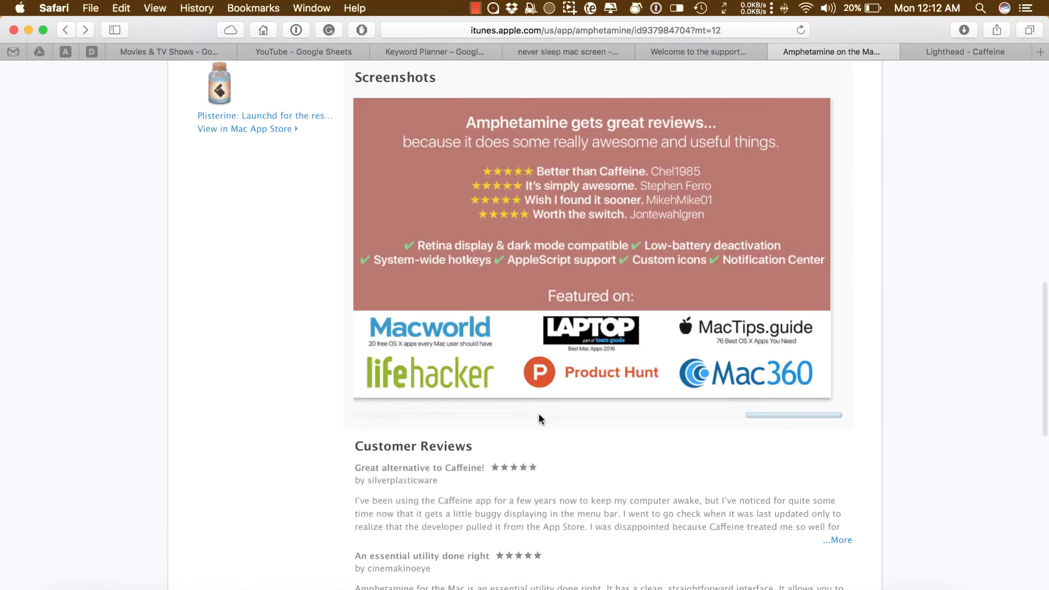
{"action": "scroll", "coordinate": [539, 412], "scroll_direction": "left", "scroll_amount": 5}
{"action": "scroll", "coordinate": [365, 407], "scroll_direction": "left", "scroll_amount": 6}
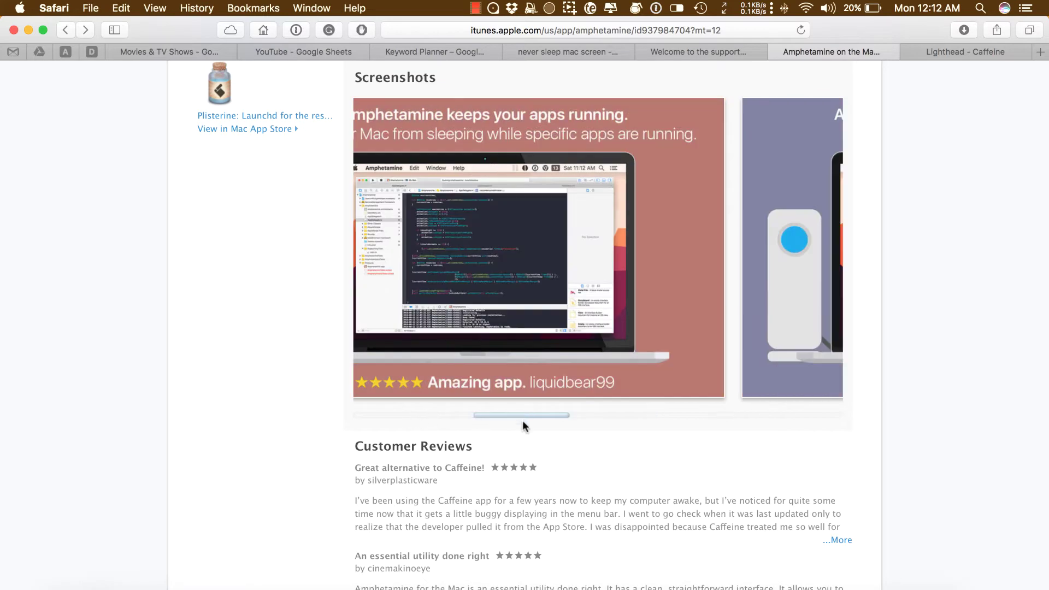
{"action": "scroll", "coordinate": [391, 417], "scroll_direction": "left", "scroll_amount": 5}
{"action": "scroll", "coordinate": [989, 444], "scroll_direction": "up", "scroll_amount": 15}
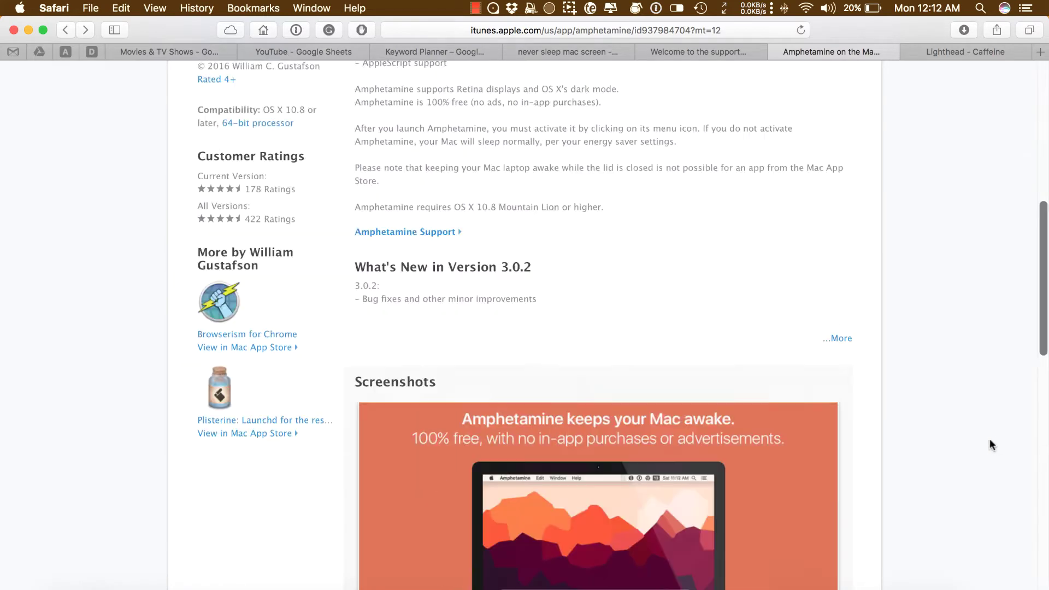
{"action": "scroll", "coordinate": [990, 443], "scroll_direction": "down", "scroll_amount": 3}
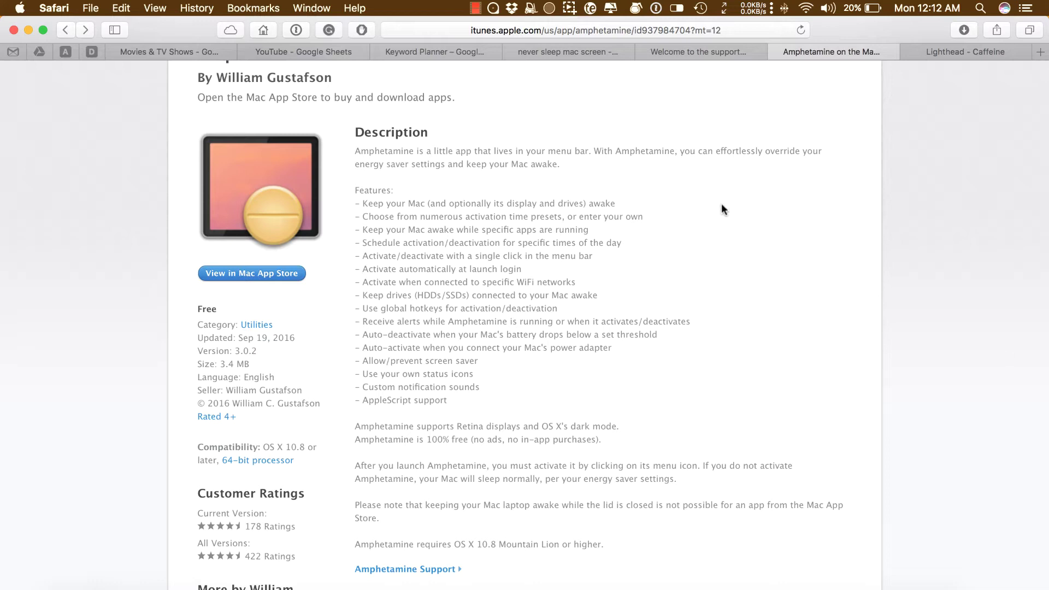
{"action": "left_click", "coordinate": [635, 8]}
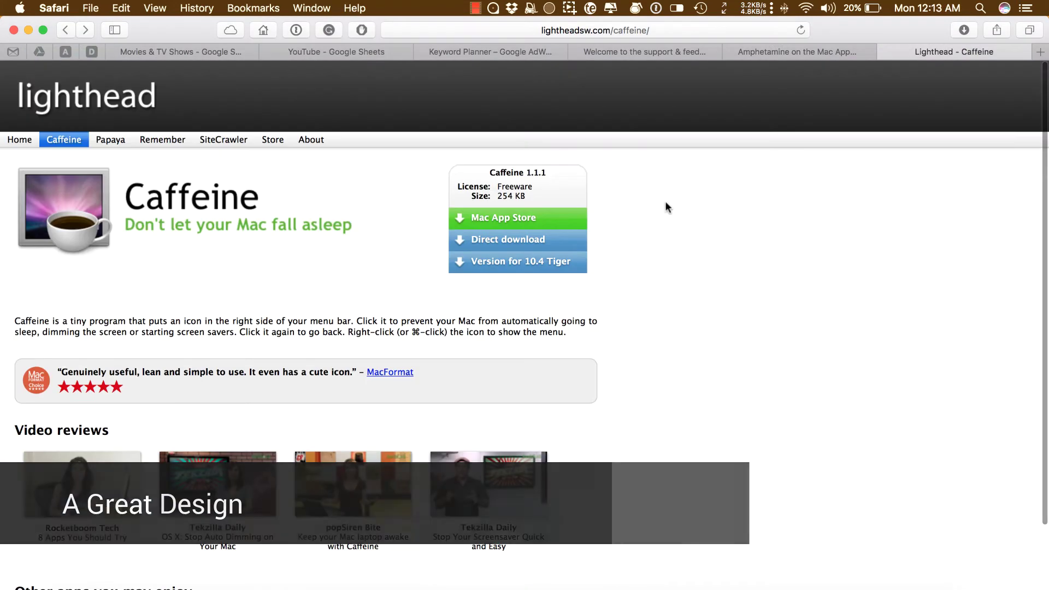
Step: Put Safari away with Cmd+Q so only the bare desktop shows
{"action": "scroll", "coordinate": [665, 206], "scroll_direction": "down", "scroll_amount": 1}
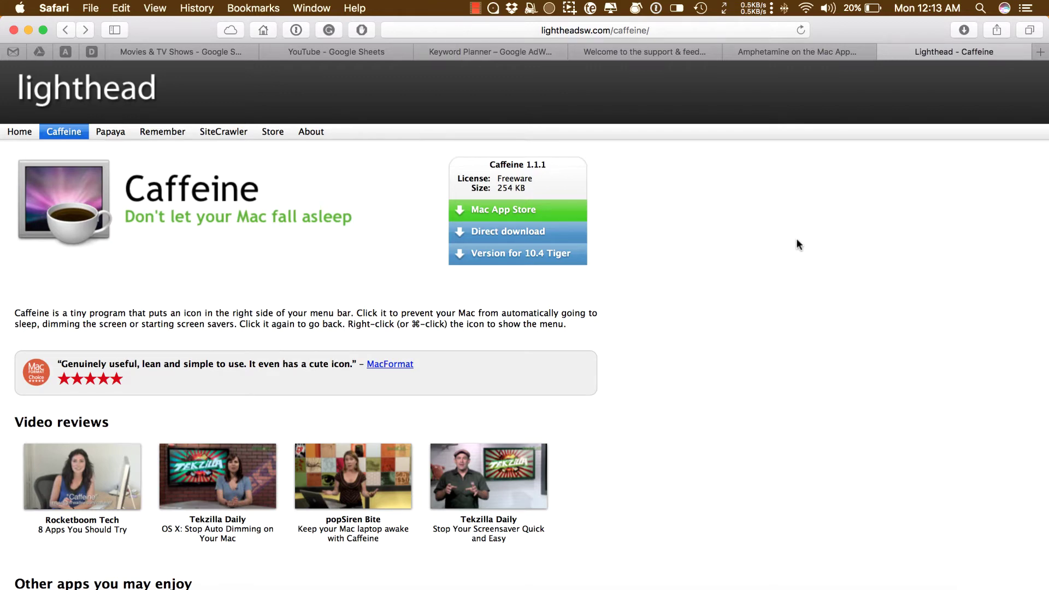
{"action": "key", "text": "super+q"}
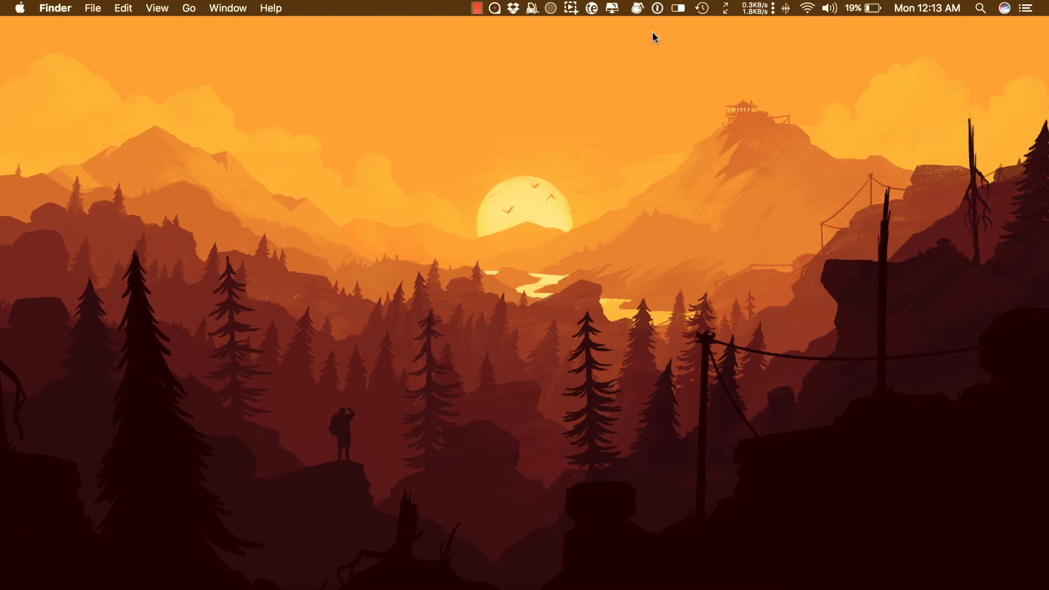
Step: In Amphetamine Preferences > Appearance, set Icon Style to Owl after briefly trying Coffee Cup
{"action": "left_click", "coordinate": [637, 7]}
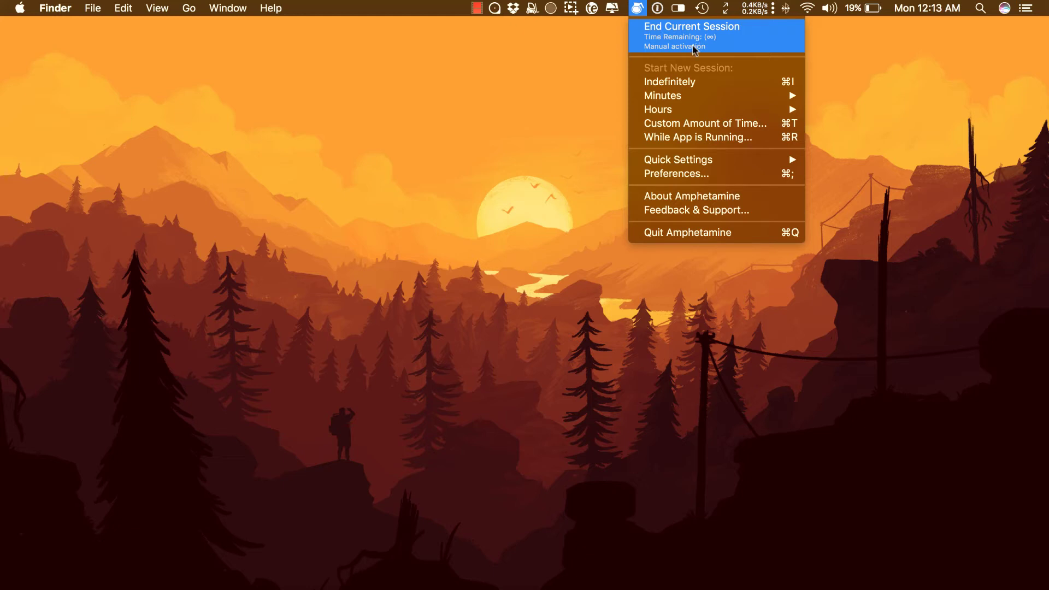
{"action": "left_click", "coordinate": [713, 173]}
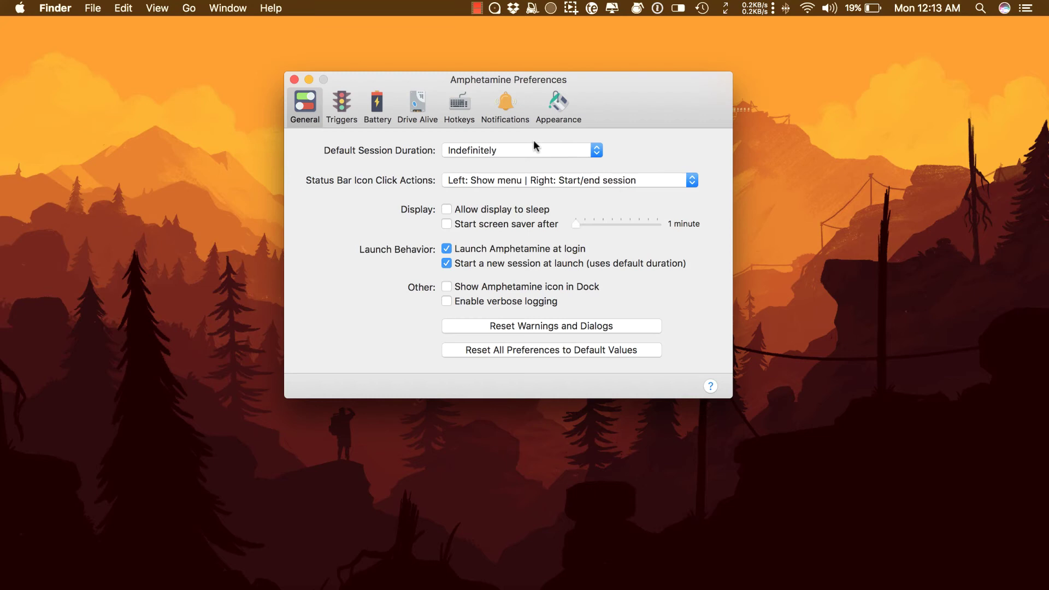
{"action": "left_click", "coordinate": [558, 105]}
{"action": "left_click", "coordinate": [580, 150]}
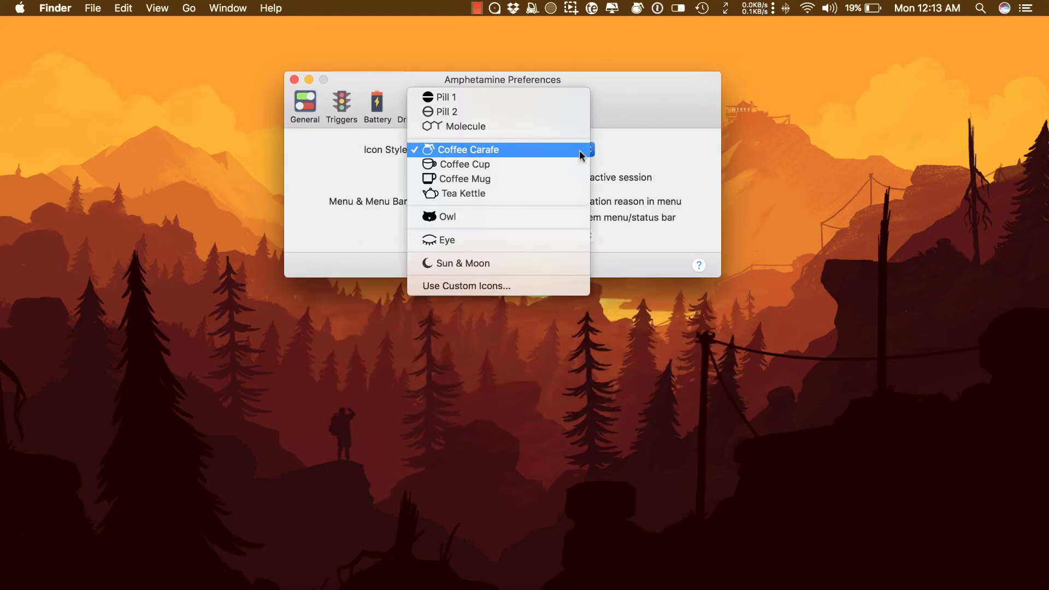
{"action": "left_click", "coordinate": [572, 165]}
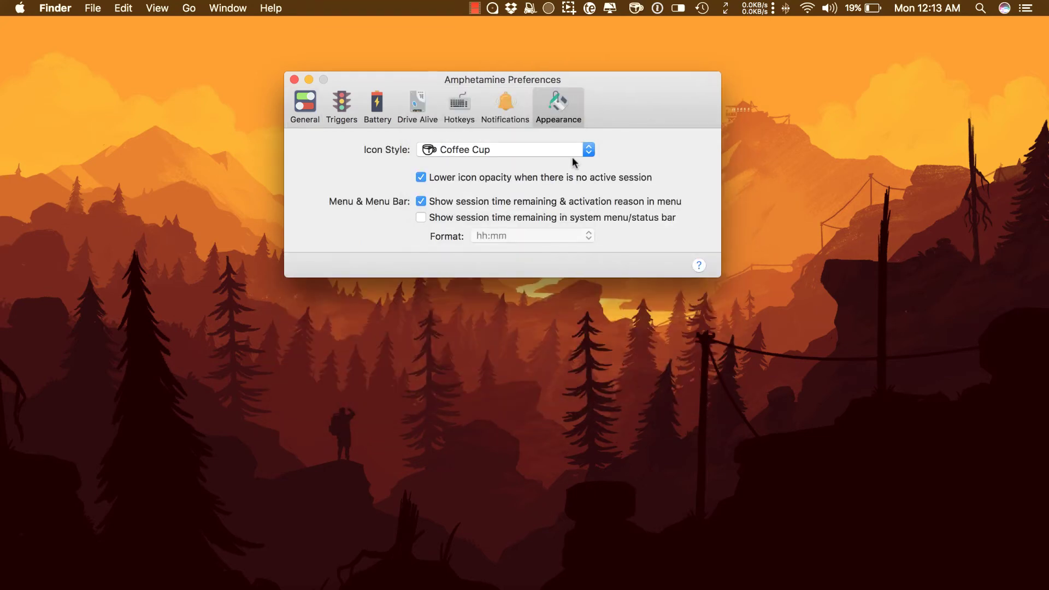
{"action": "left_click", "coordinate": [571, 149]}
{"action": "left_click", "coordinate": [568, 202]}
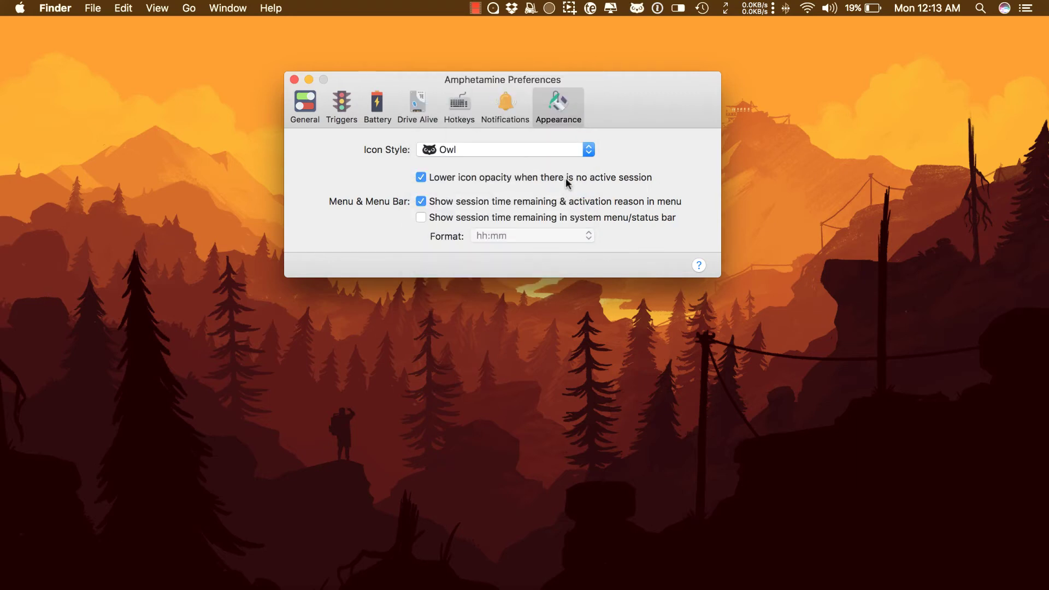
{"action": "left_click", "coordinate": [567, 151]}
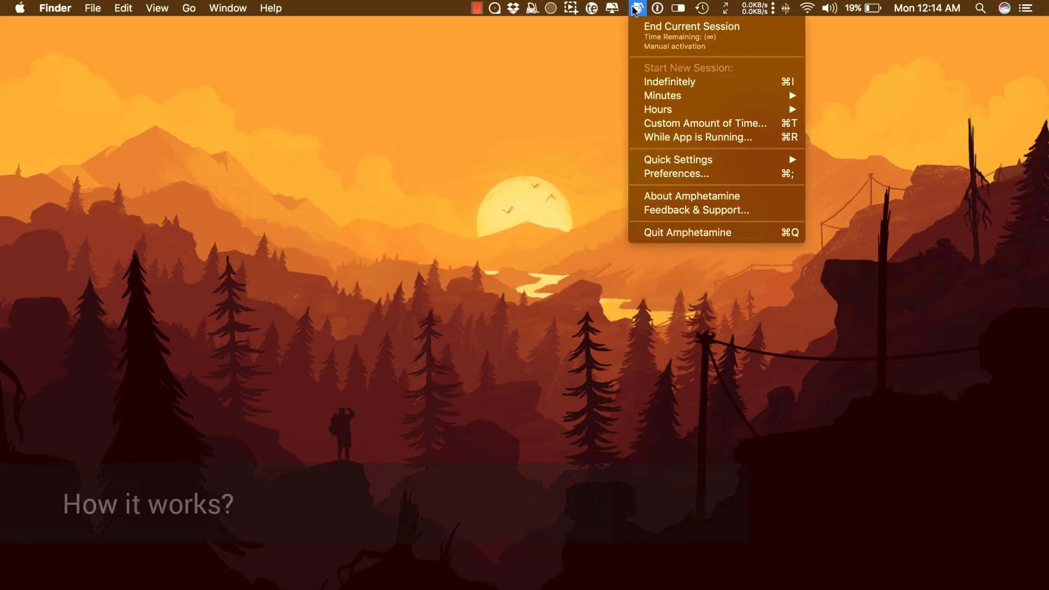
Step: End the current Amphetamine session and start a new one lasting Indefinitely
{"action": "left_click", "coordinate": [642, 31]}
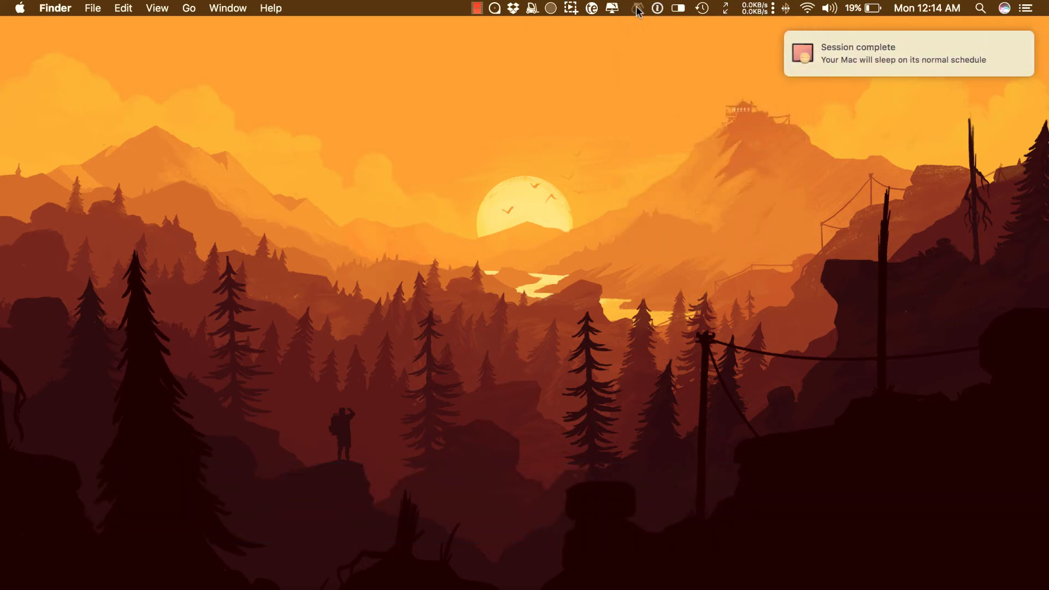
{"action": "left_click", "coordinate": [637, 8]}
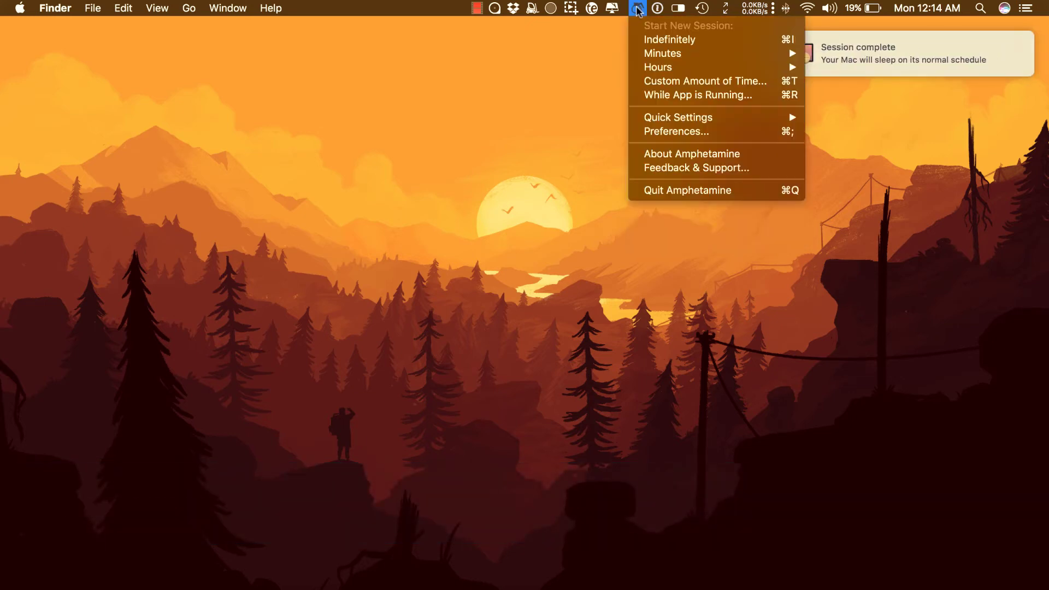
{"action": "left_click", "coordinate": [640, 39]}
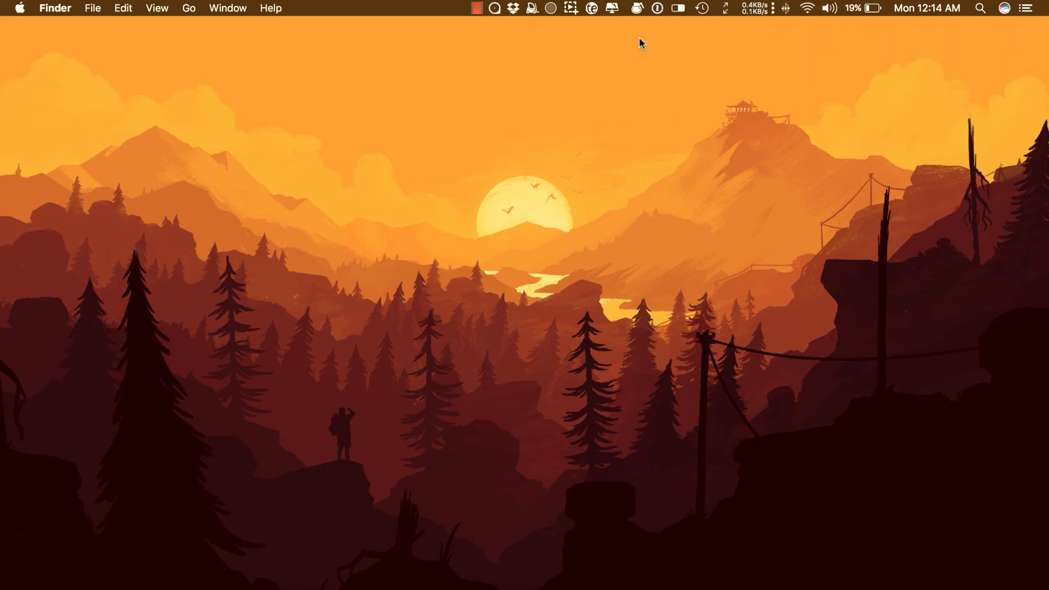
{"action": "left_click", "coordinate": [637, 7]}
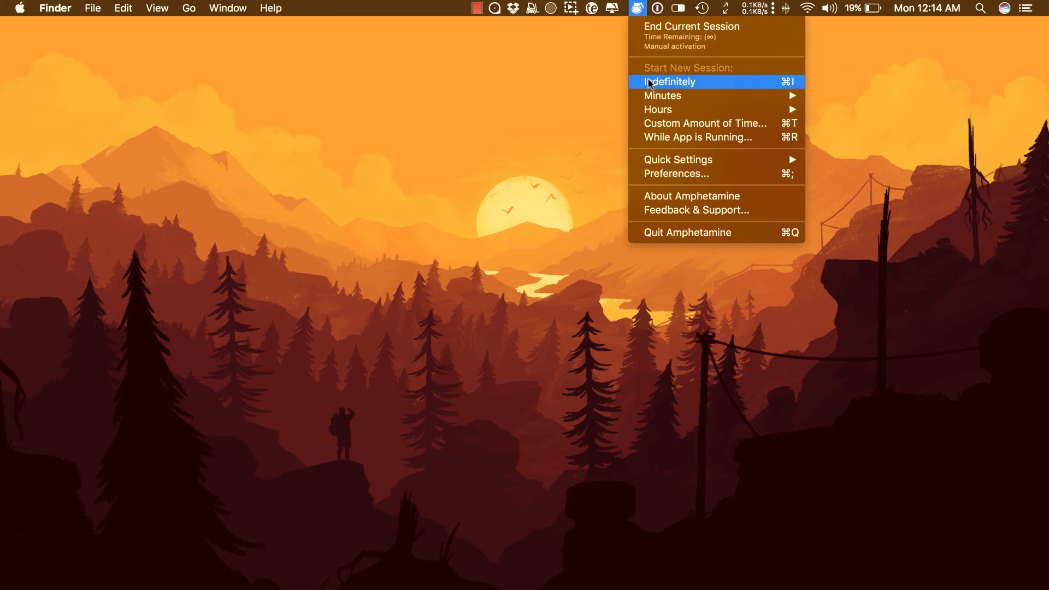
{"action": "mouse_move", "coordinate": [643, 96]}
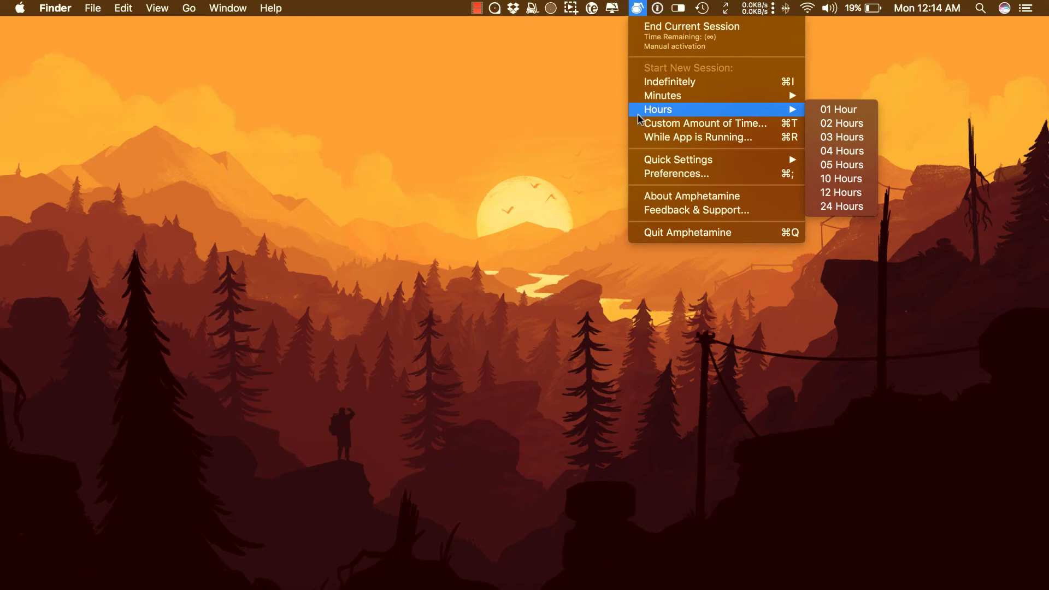
Step: Browse the General, Triggers, Battery and Drive Alive preference tabs, leaving the default duration unchanged
{"action": "left_click", "coordinate": [656, 122]}
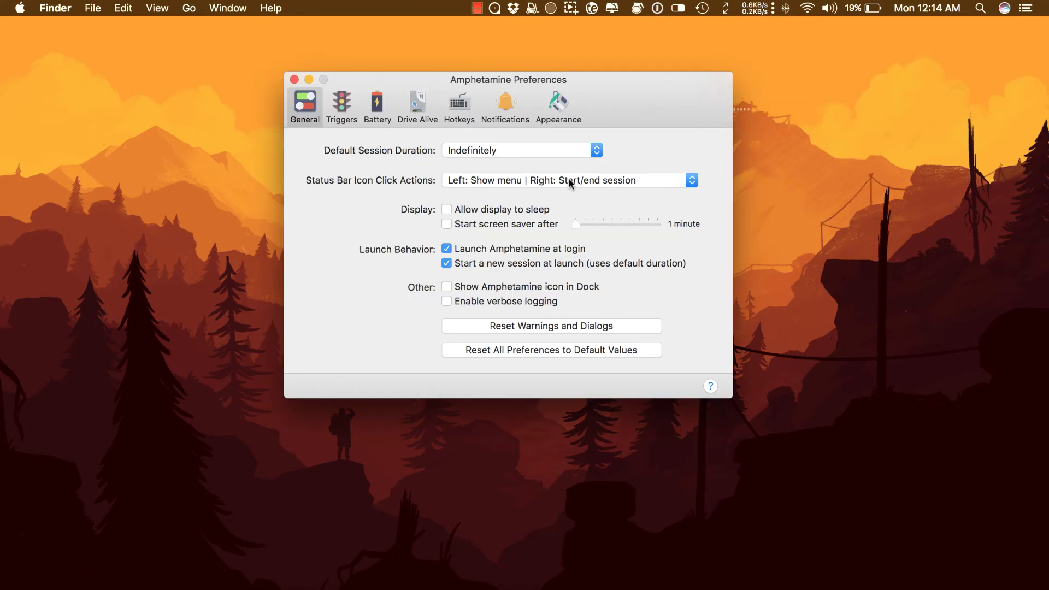
{"action": "left_click", "coordinate": [342, 107]}
{"action": "left_click", "coordinate": [306, 104]}
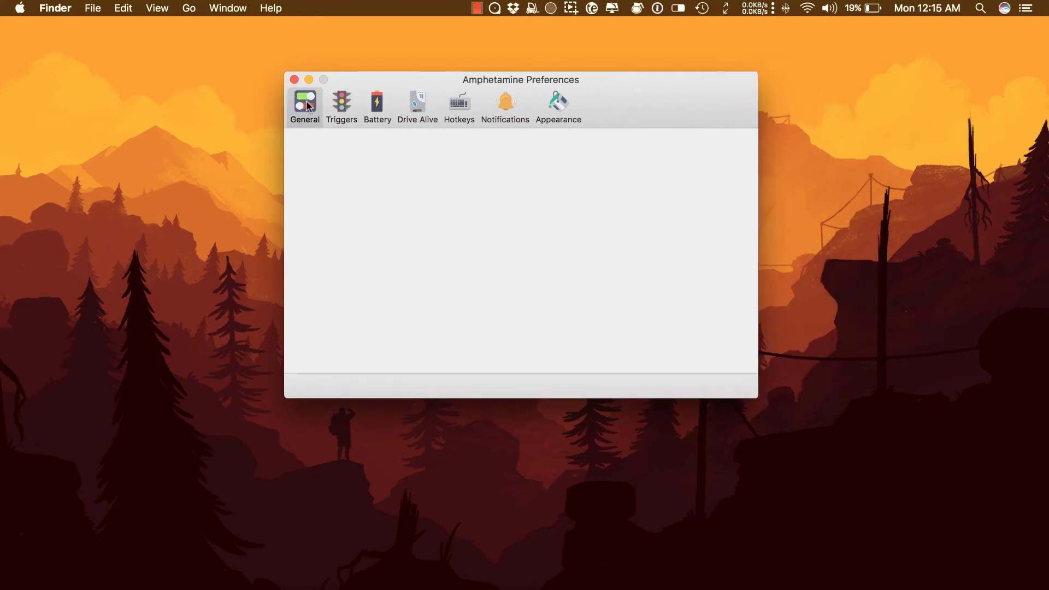
{"action": "left_click", "coordinate": [335, 105]}
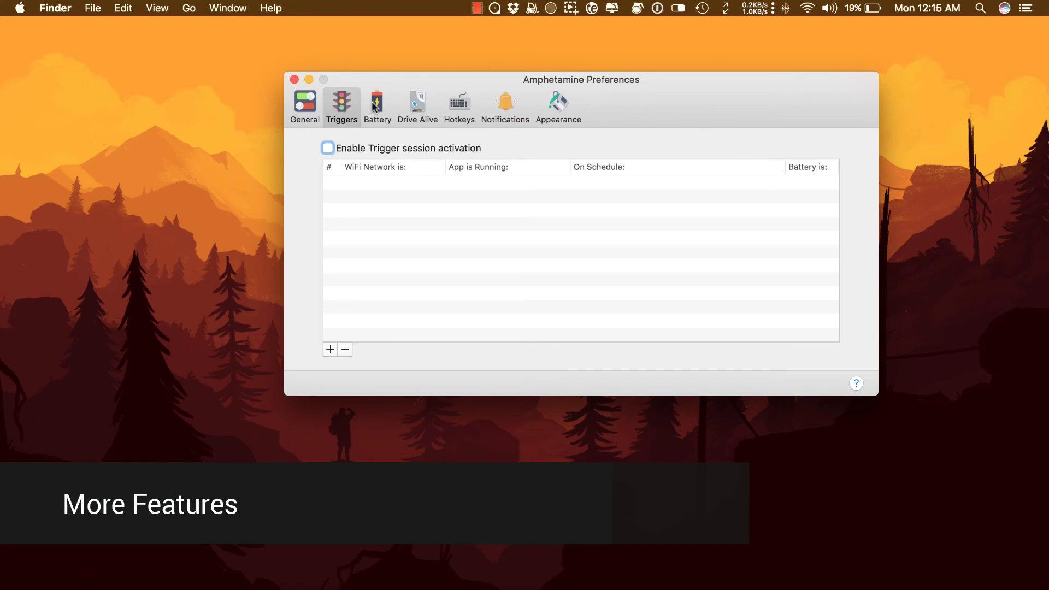
{"action": "left_click", "coordinate": [373, 105]}
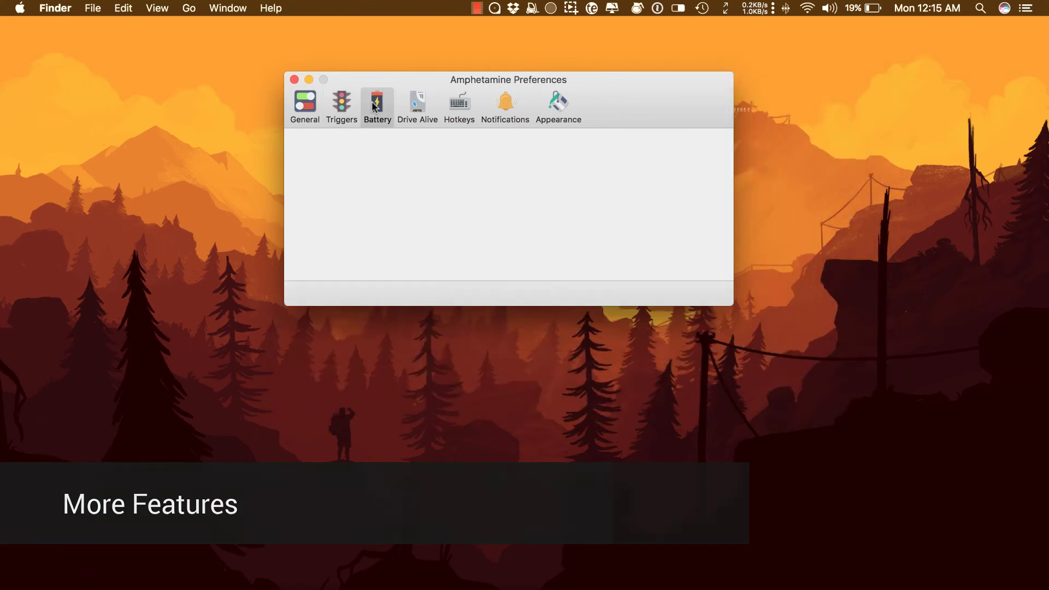
{"action": "left_click", "coordinate": [421, 102]}
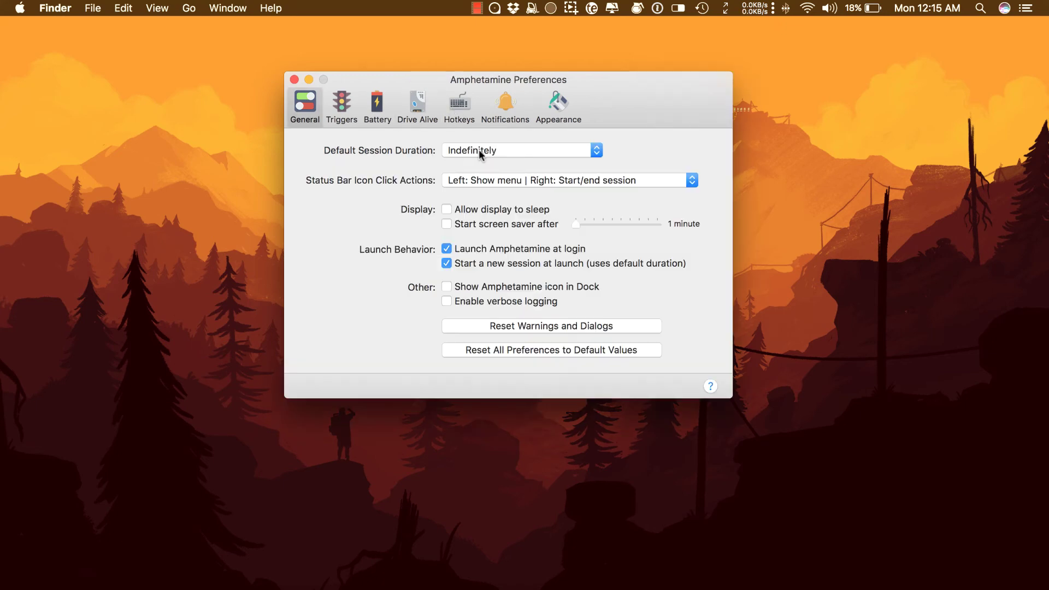
{"action": "left_click", "coordinate": [480, 149]}
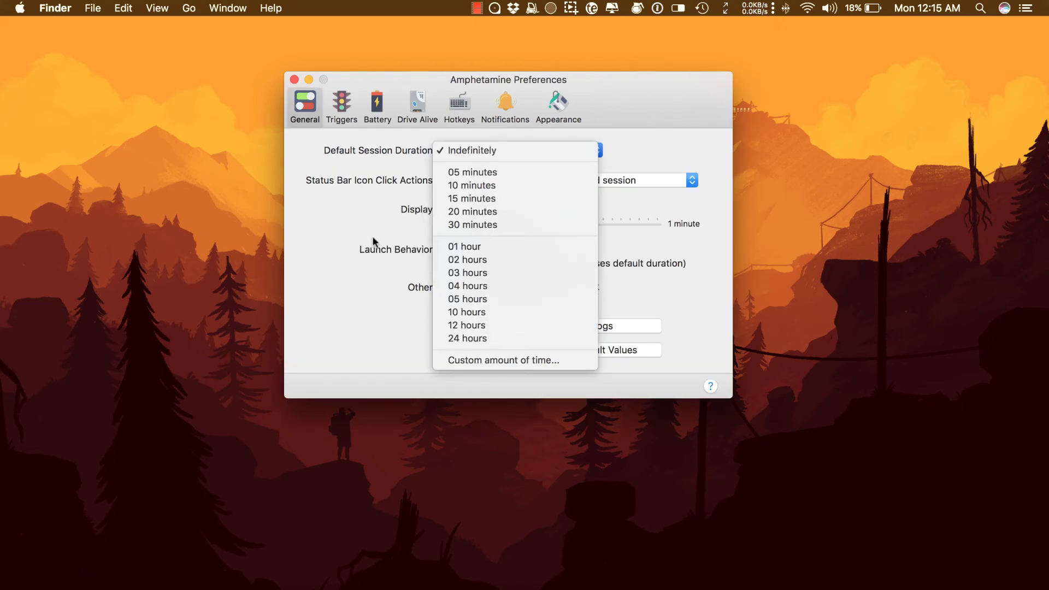
{"action": "left_click", "coordinate": [363, 224]}
Step: On the Battery tab, toggle low-battery session ending on and back off
{"action": "left_click", "coordinate": [341, 105]}
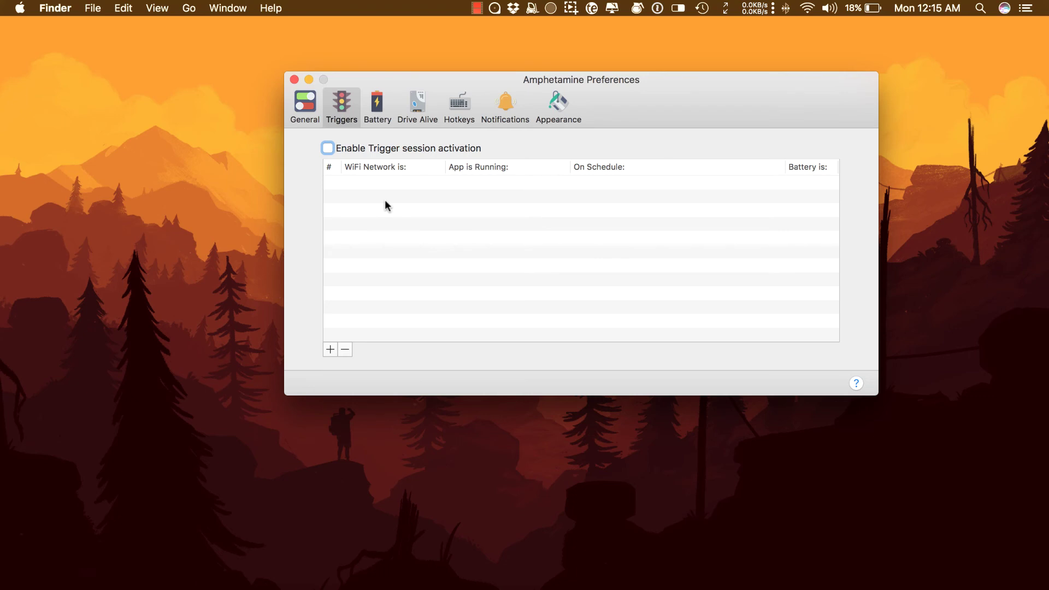
{"action": "left_click", "coordinate": [377, 105]}
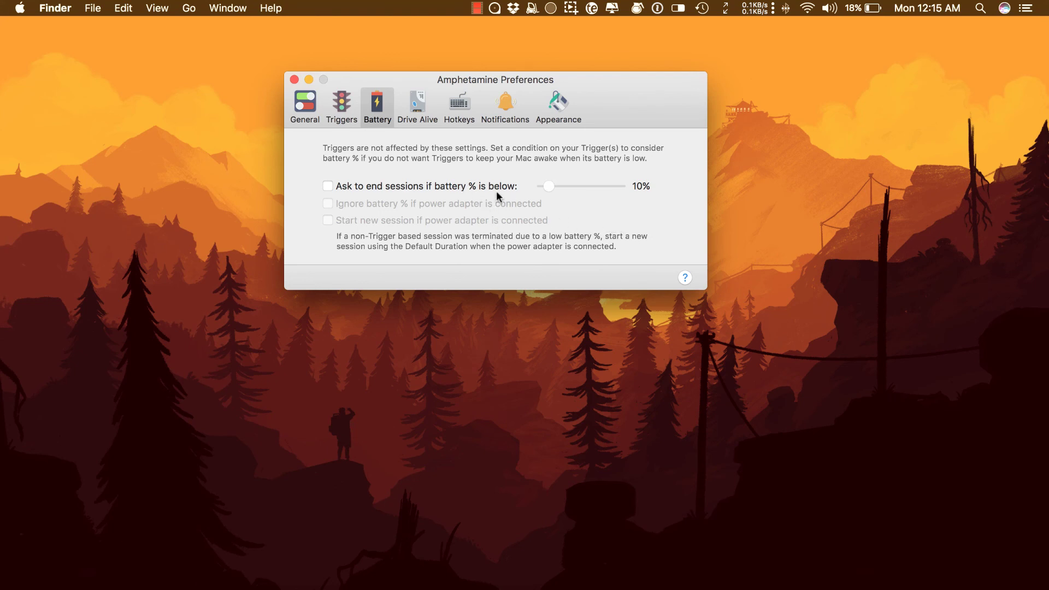
{"action": "left_click", "coordinate": [480, 186]}
{"action": "left_click", "coordinate": [480, 186]}
Step: Return to General settings, then open and dismiss the Owl menu-bar menu to confirm the session runs
{"action": "left_click", "coordinate": [305, 103]}
{"action": "left_click", "coordinate": [637, 8]}
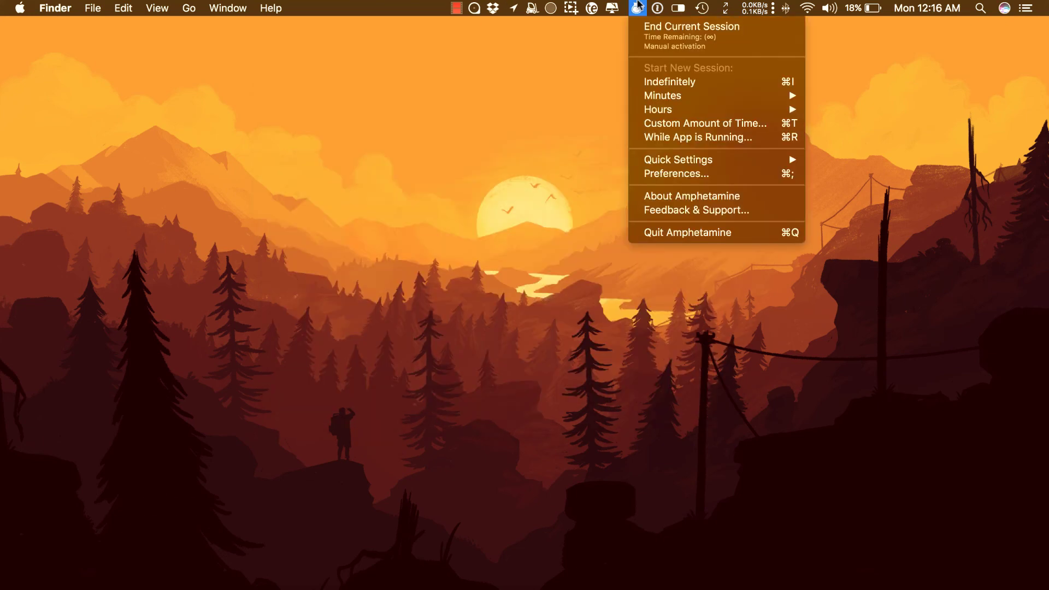
{"action": "left_click", "coordinate": [637, 7]}
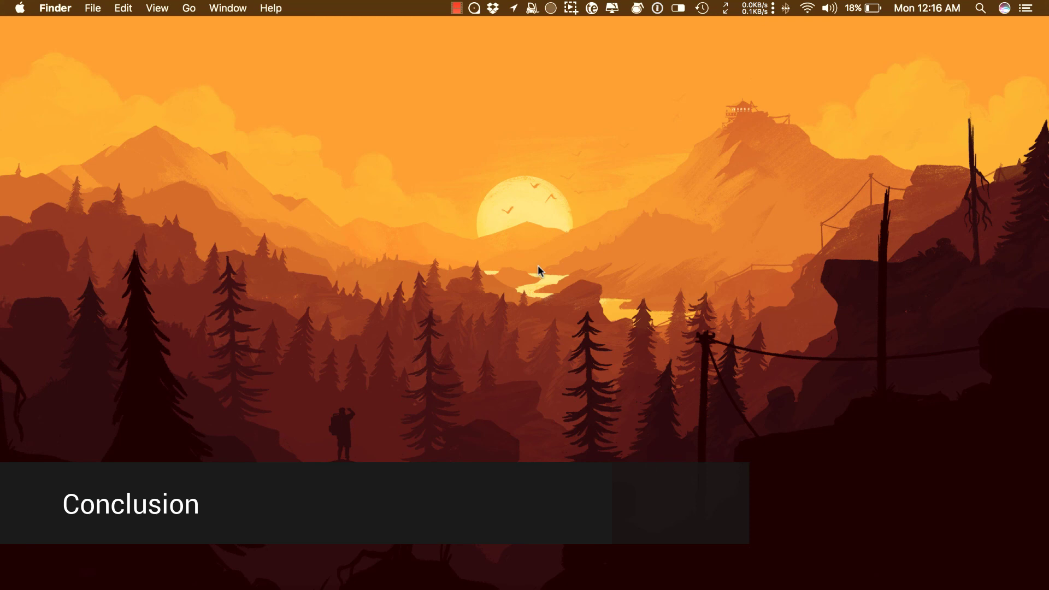